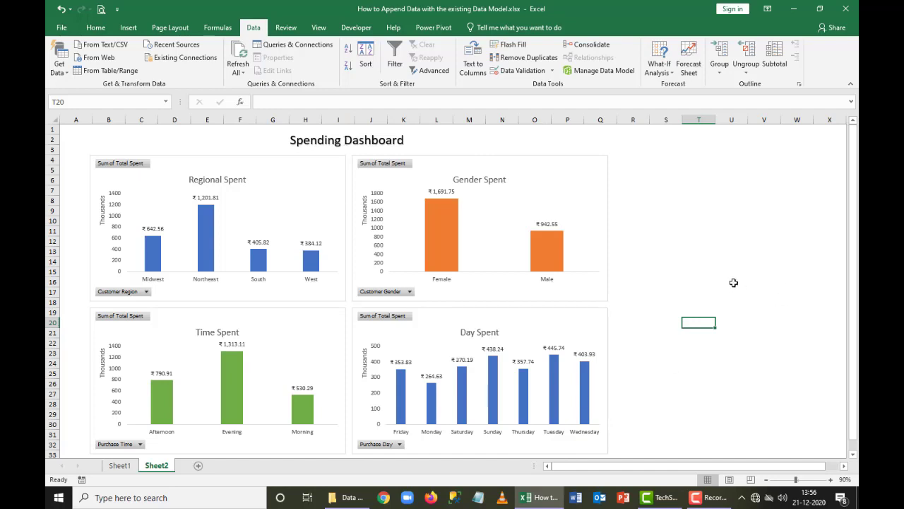
# Show the workbook's queries and connections, and inspect the extent of the data in USave Sales updated.xlsx before closing that file
pyautogui.click(297, 46)
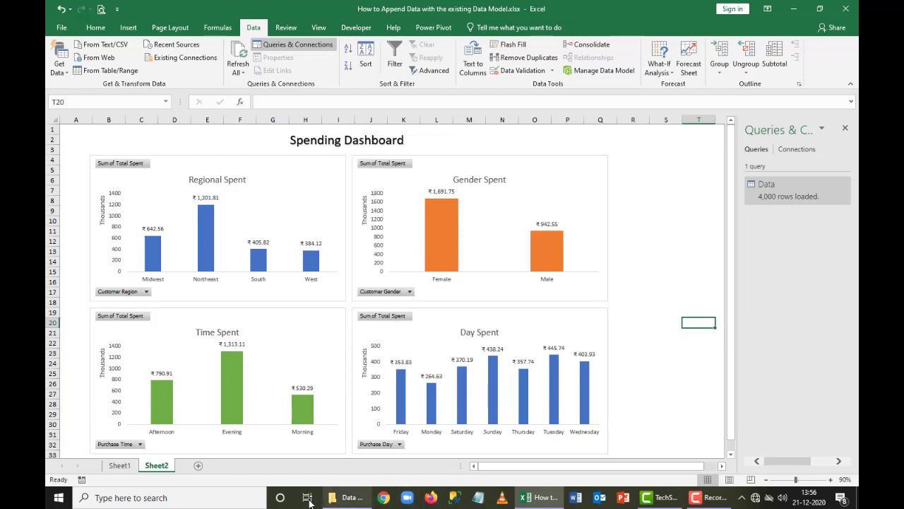
pyautogui.click(350, 497)
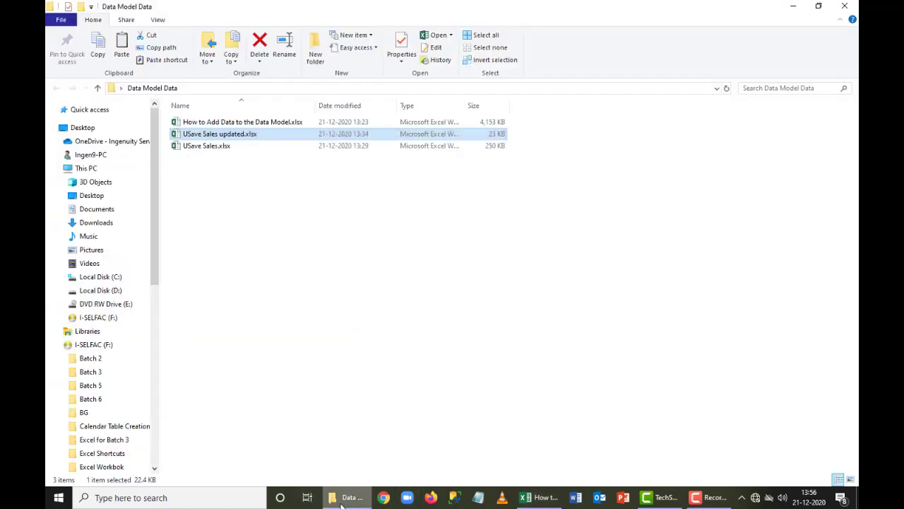
pyautogui.doubleClick(240, 135)
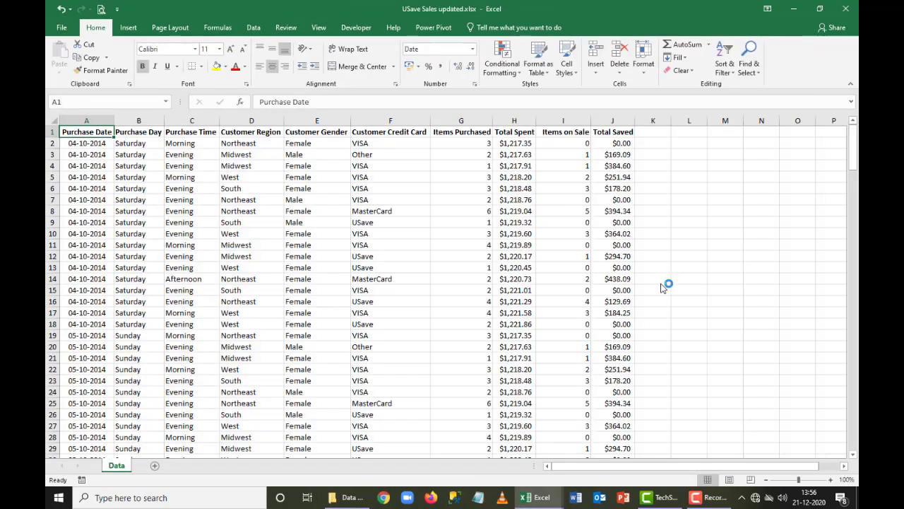
pyautogui.press('Down')
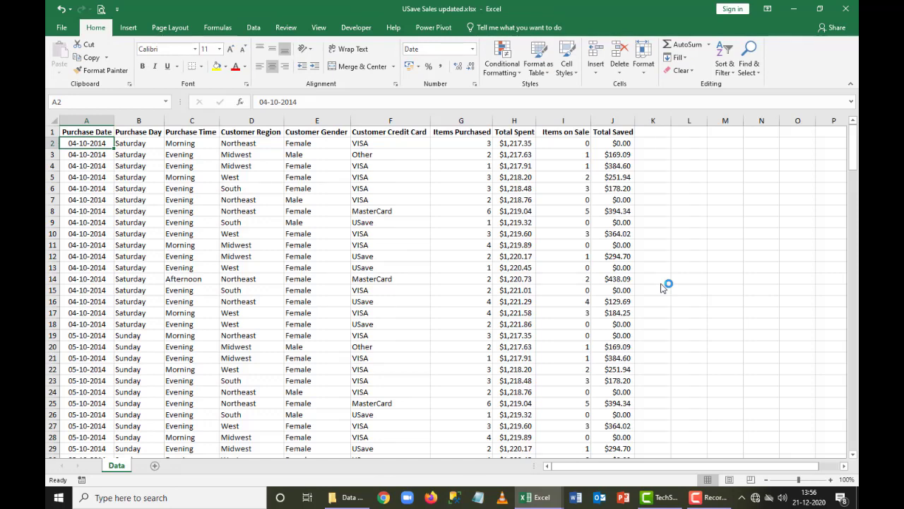
pyautogui.hotkey('ctrl', 'Down')
pyautogui.hotkey('ctrl', 'Up')
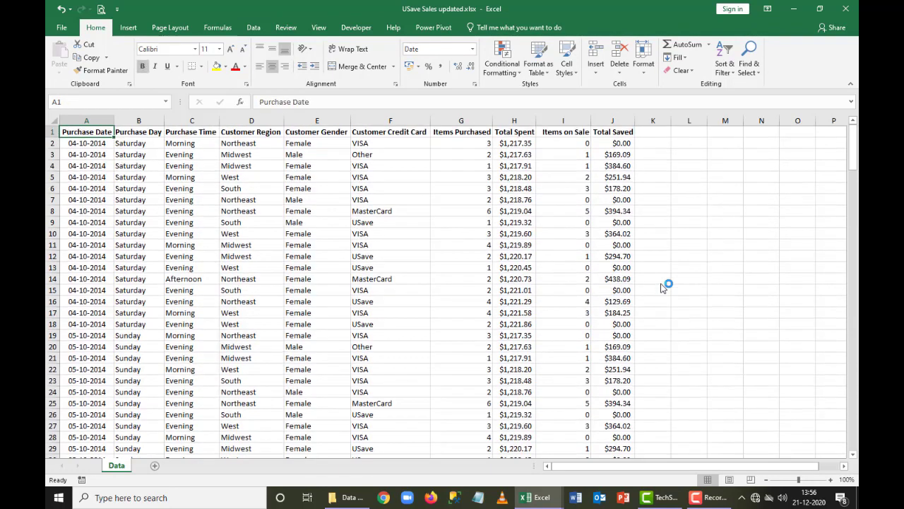
pyautogui.click(846, 9)
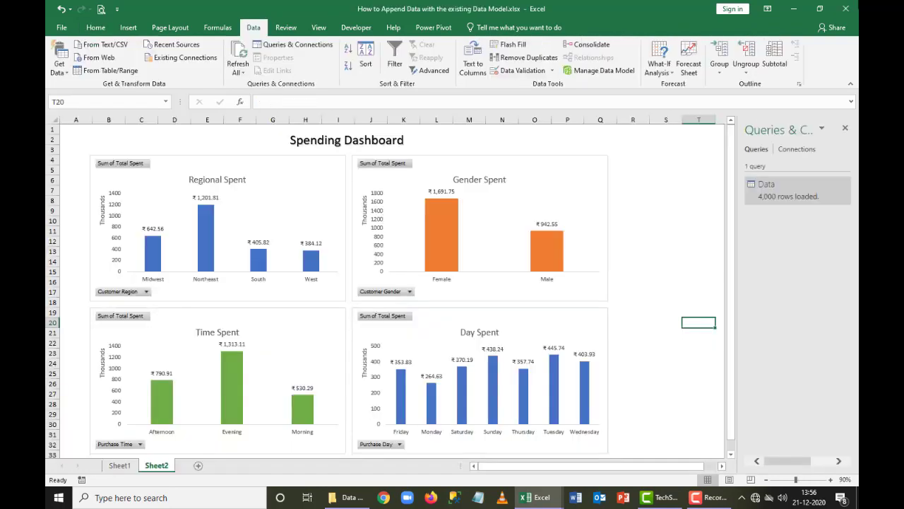
# Import the workbook USave Sales updated.xlsx from the Data Model Data folder and select its Data sheet for loading
pyautogui.click(60, 62)
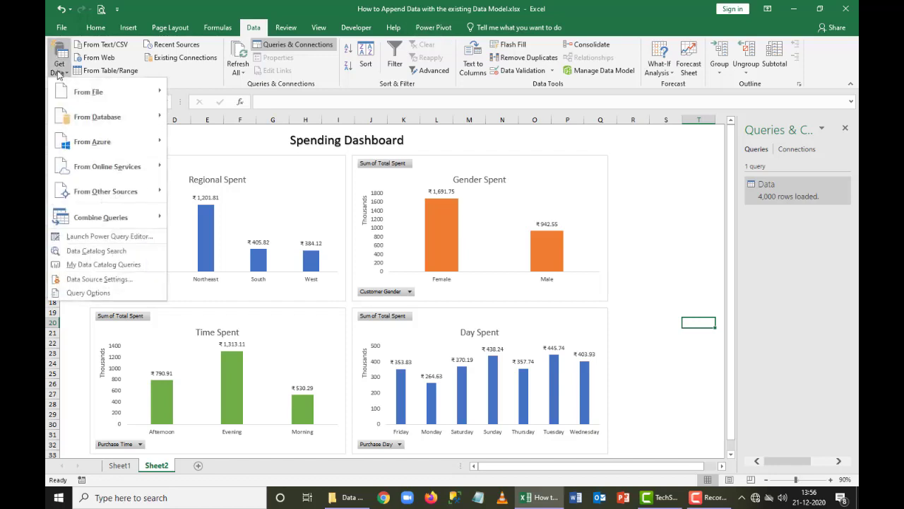
pyautogui.moveTo(81, 96)
pyautogui.click(212, 92)
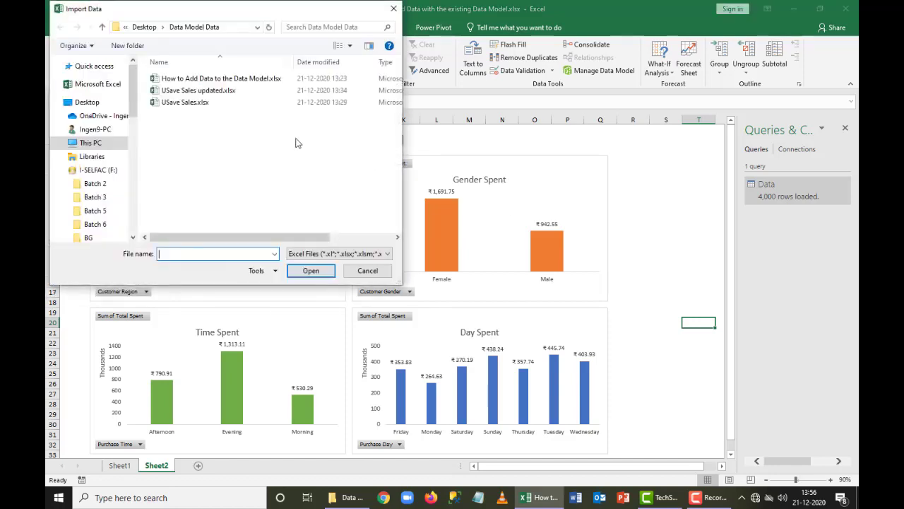
pyautogui.click(198, 92)
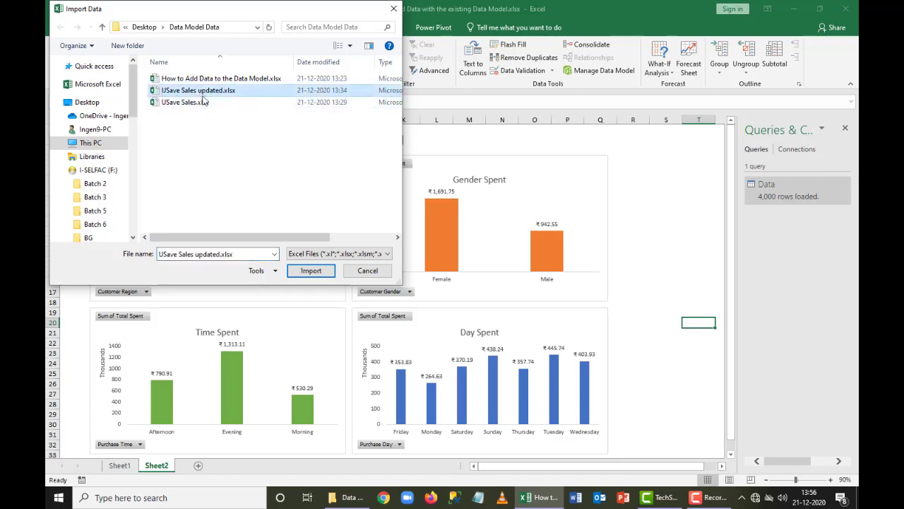
pyautogui.click(310, 272)
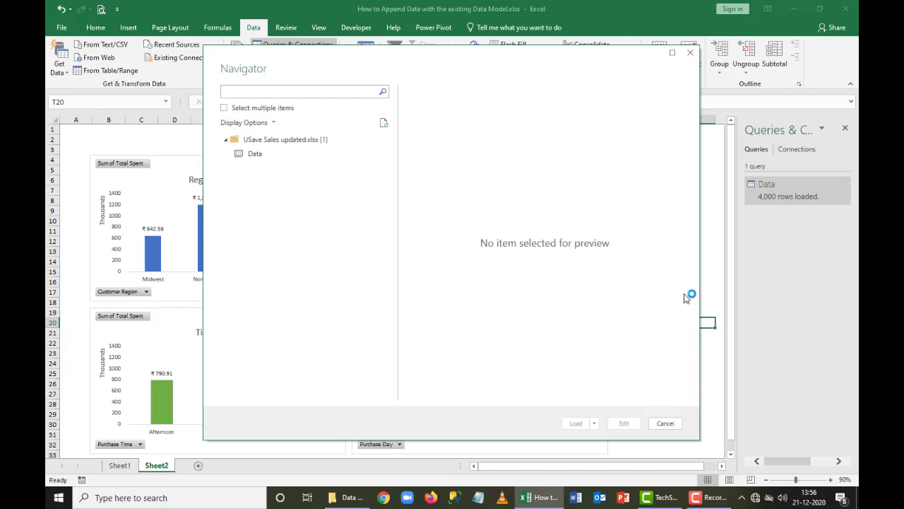
pyautogui.click(253, 154)
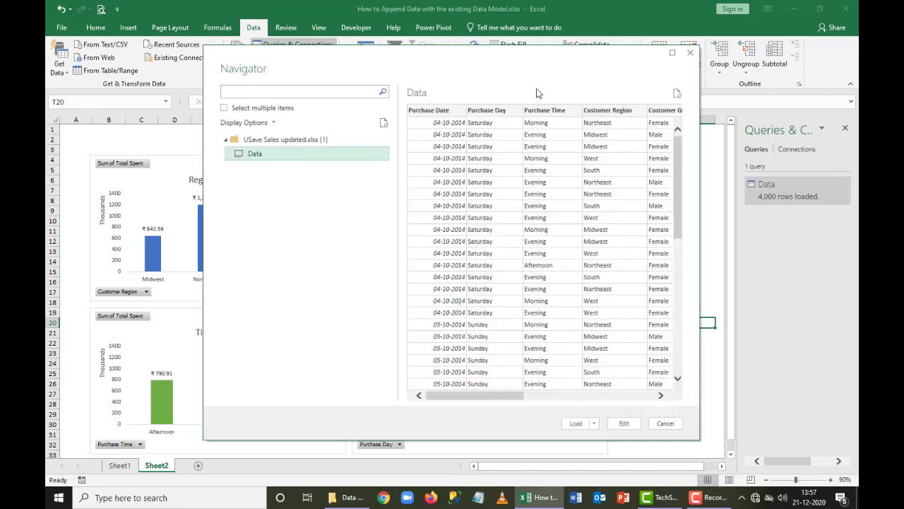
# Load the selected sheet as a connection only and add its data to the Data Model
pyautogui.click(595, 423)
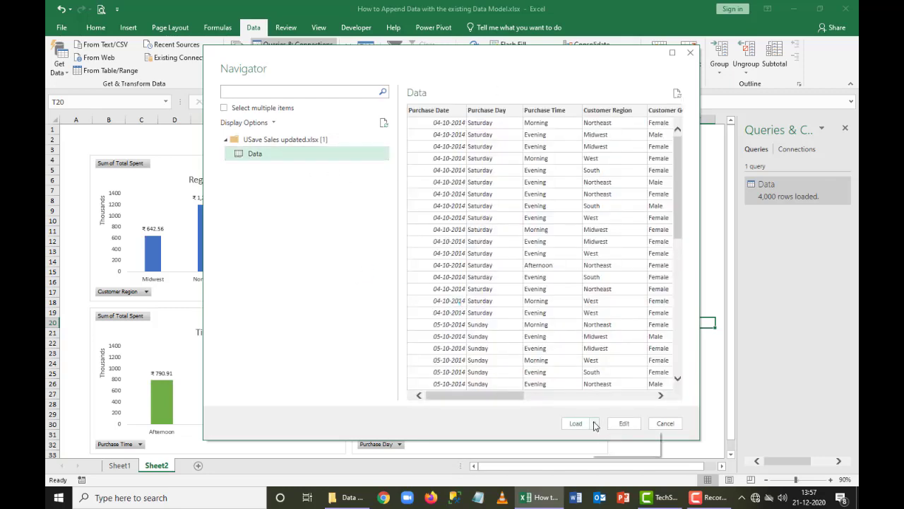
pyautogui.click(612, 447)
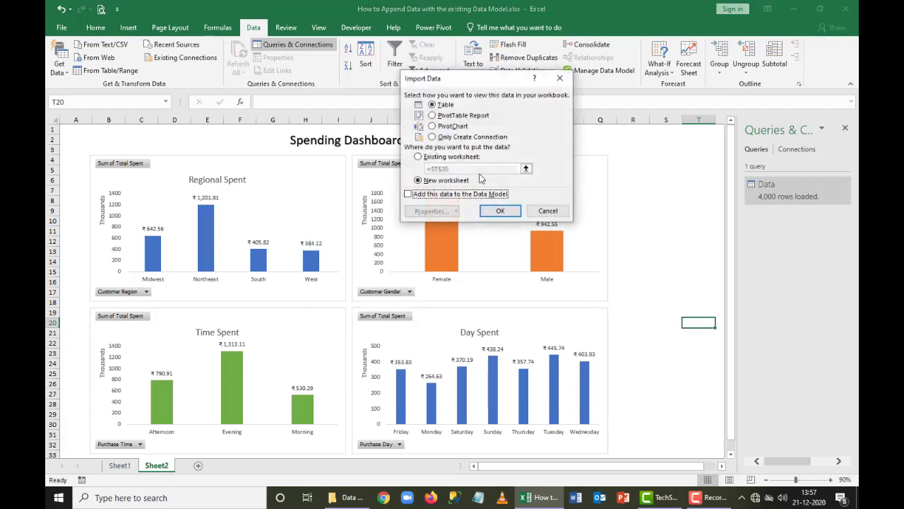
pyautogui.click(437, 137)
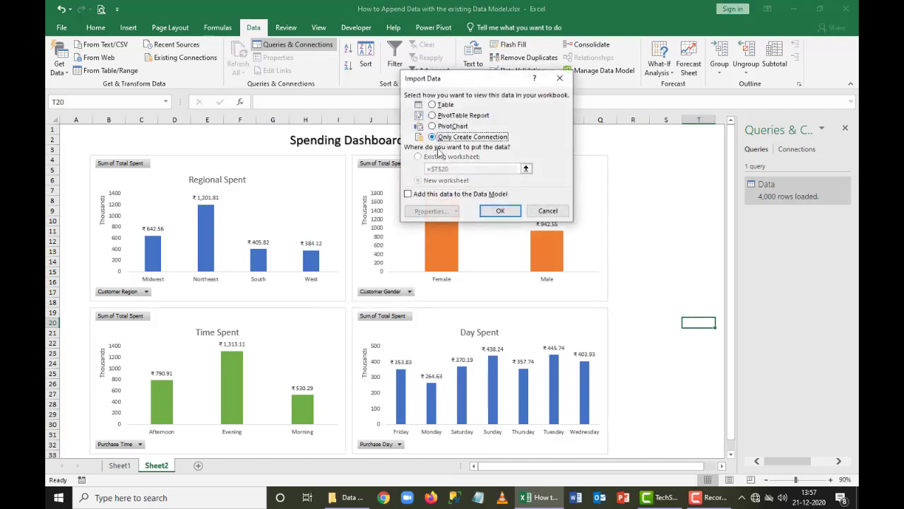
pyautogui.click(408, 194)
pyautogui.click(509, 211)
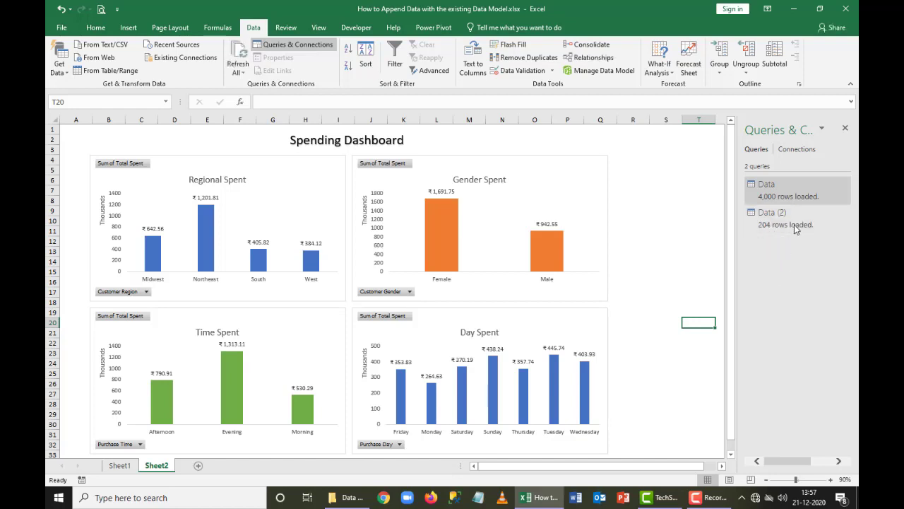
# Check the loaded row counts of the Data (2) and Data queries
pyautogui.moveTo(785, 229)
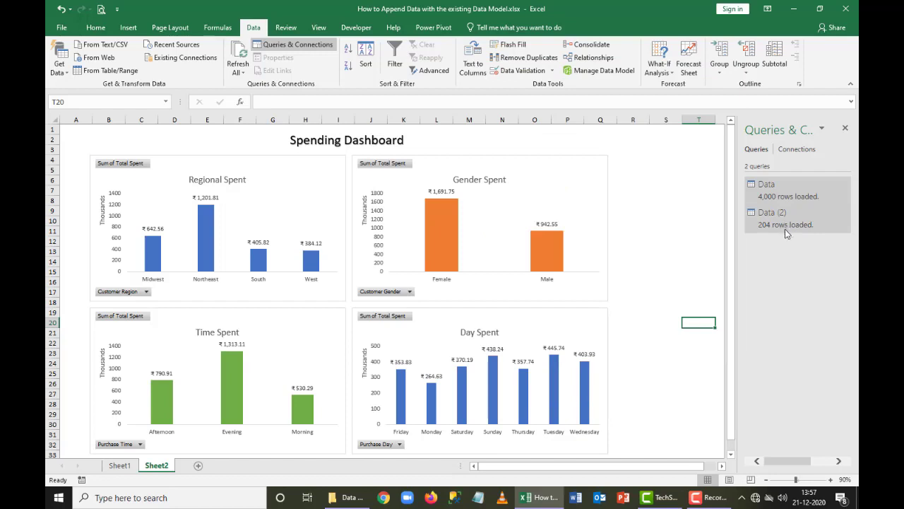
pyautogui.click(781, 229)
pyautogui.click(797, 184)
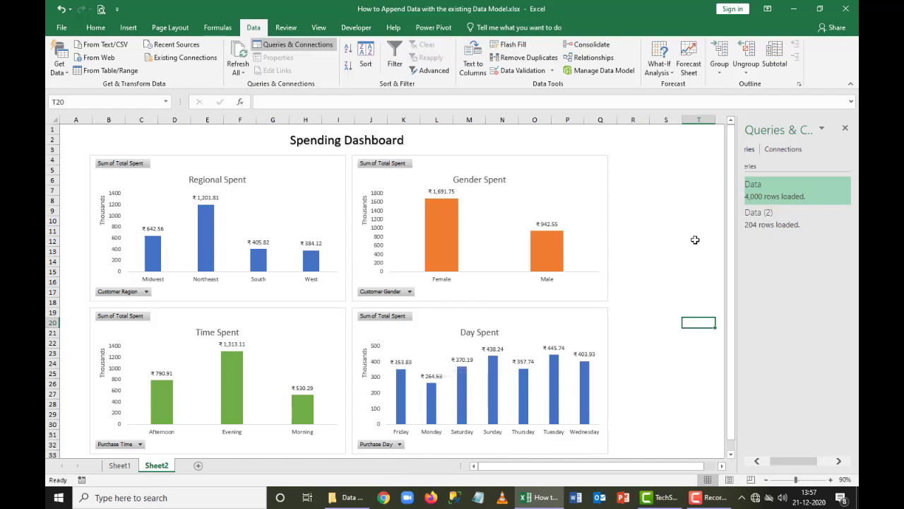
# Enter the region labels Mid, NE, S and W in cells R7 to R10 beside the dashboard
pyautogui.click(633, 190)
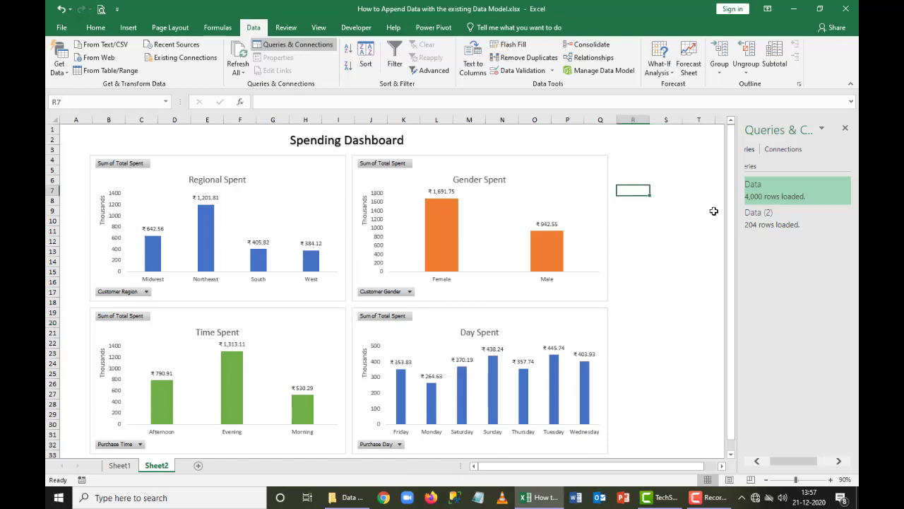
pyautogui.write('MId')
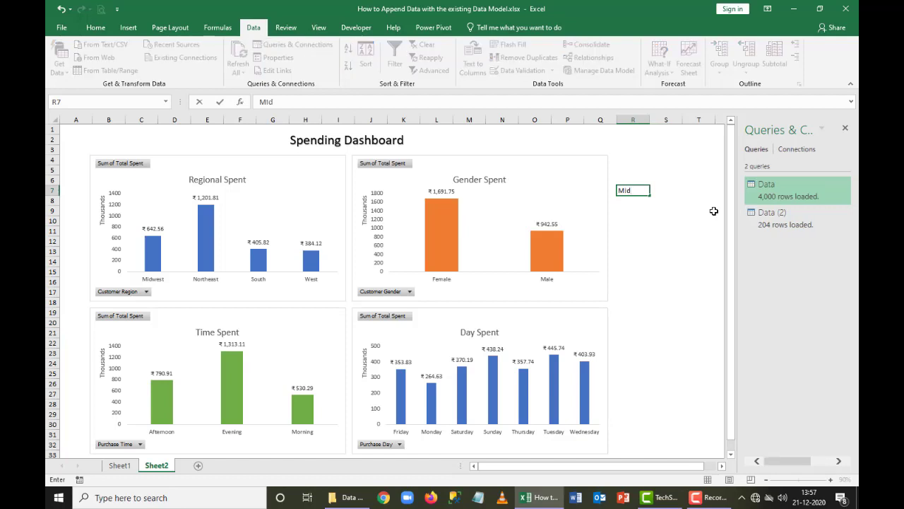
pyautogui.press('Return')
pyautogui.write('NE')
pyautogui.press('Return')
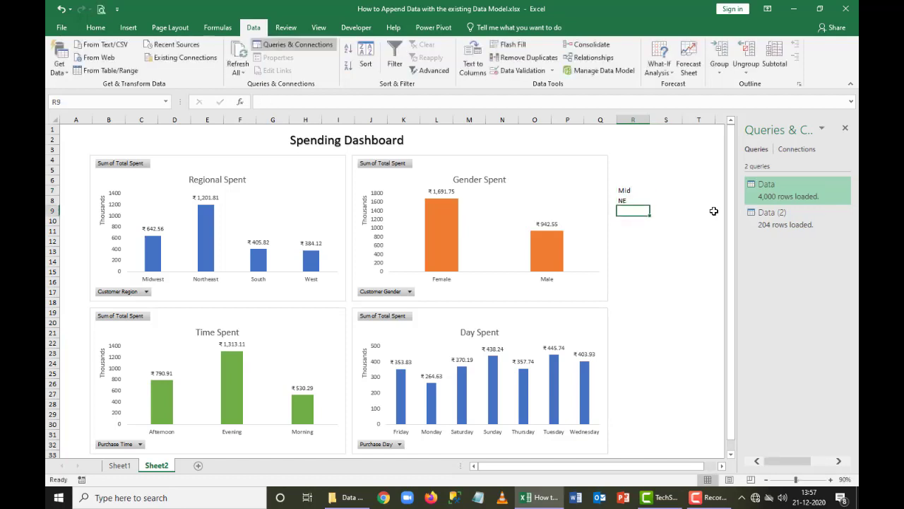
pyautogui.write('S')
pyautogui.press('Return')
pyautogui.write('W')
pyautogui.press('Return')
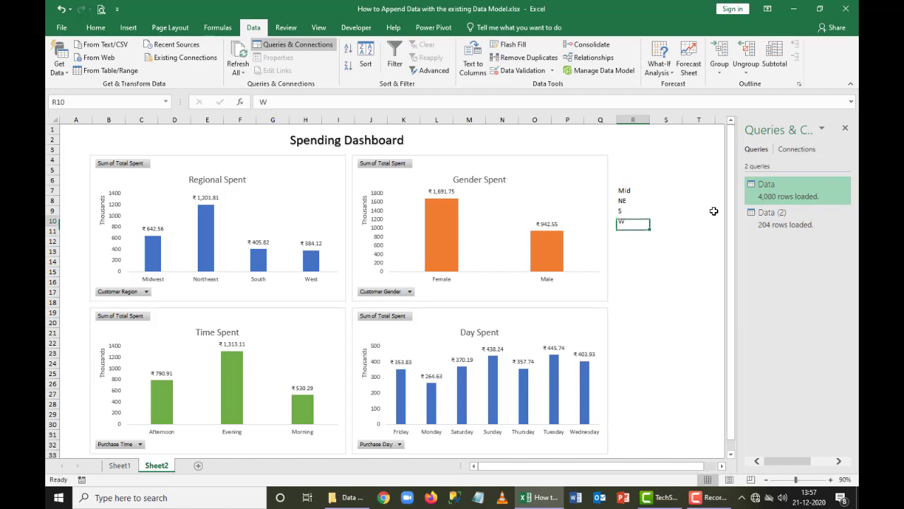
# Record the Regional Spent chart values 642.56, 1201.81, 405.82 and 384.12 in cells S7 to S10
pyautogui.press('Up')
pyautogui.press('Up')
pyautogui.press('Up')
pyautogui.press('Up')
pyautogui.press('Right')
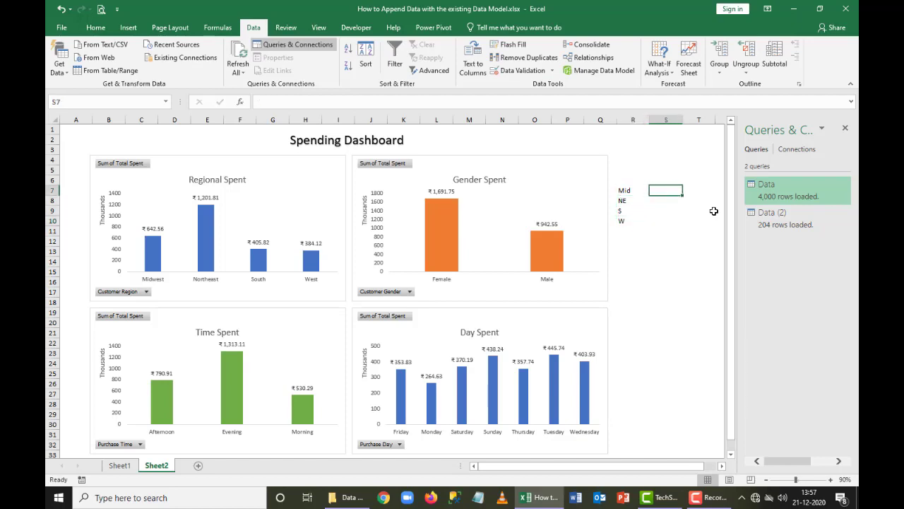
pyautogui.write('642.56')
pyautogui.press('Return')
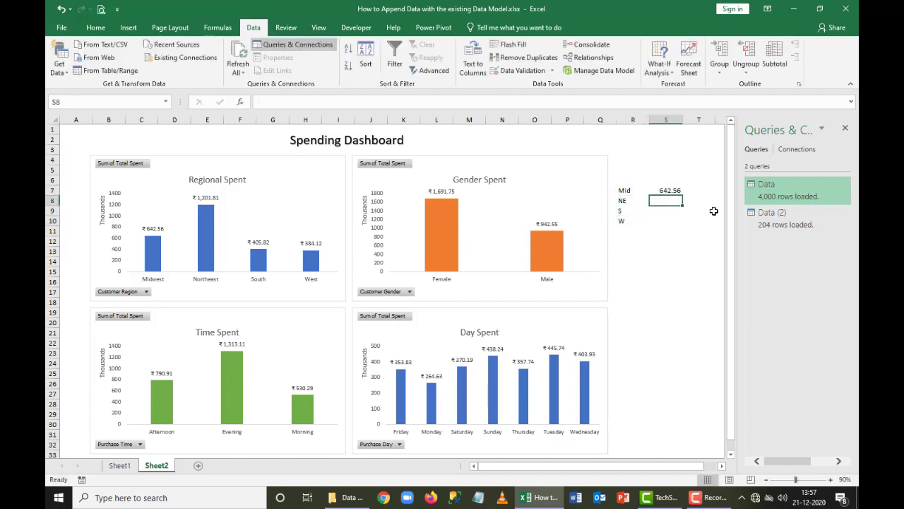
pyautogui.write('1201.81')
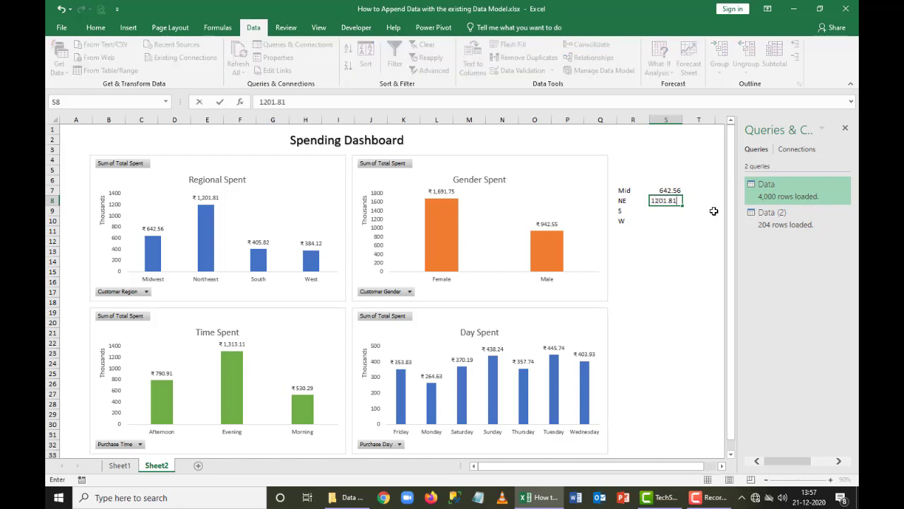
pyautogui.press('Return')
pyautogui.write('405.8')
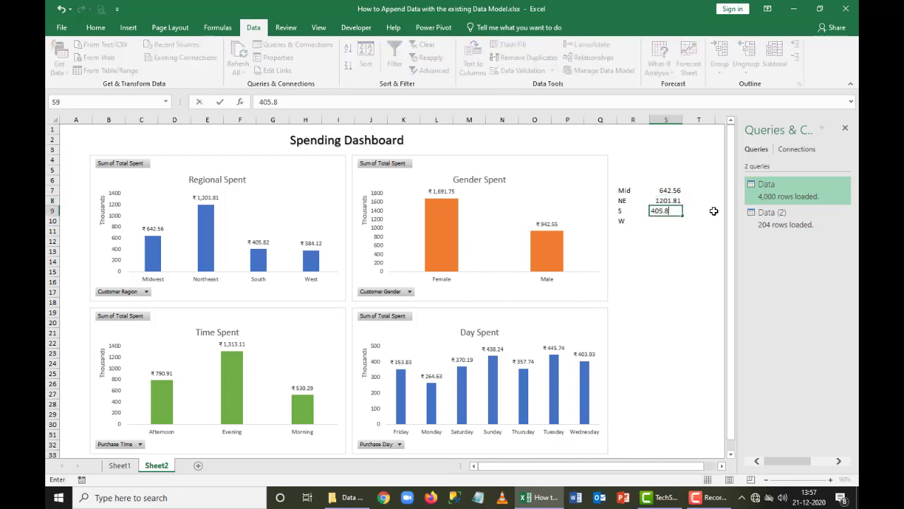
pyautogui.write('2')
pyautogui.press('Return')
pyautogui.write('381')
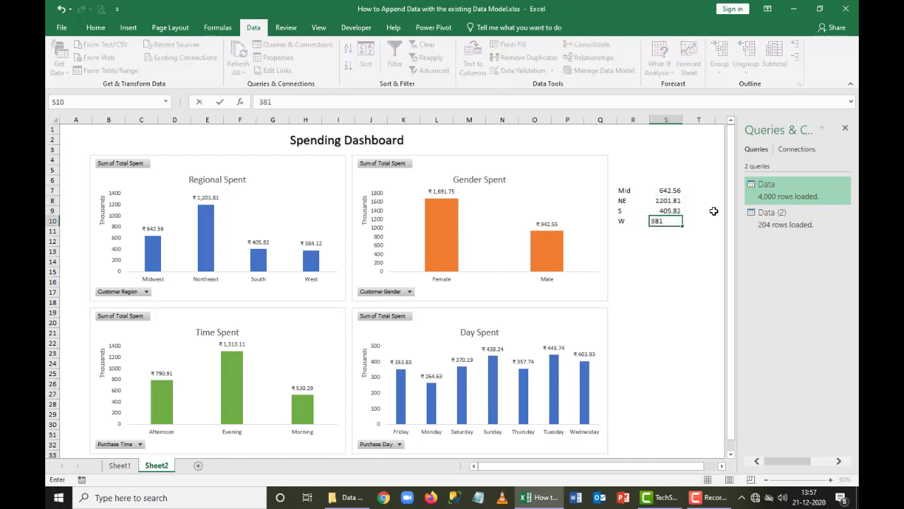
pyautogui.press('BackSpace')
pyautogui.write('.')
pyautogui.write('412')
pyautogui.press('Return')
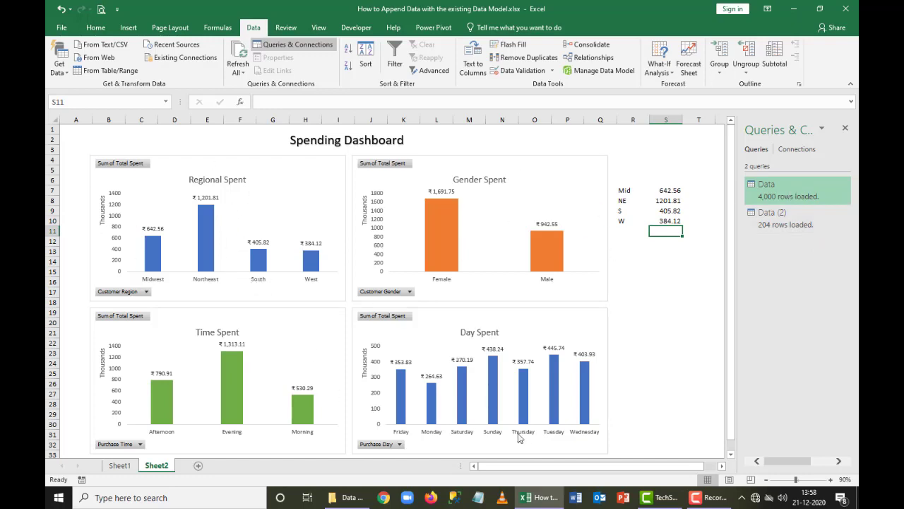
# Edit the Data query to append the Data (2) table using the three or more tables option, and load the result back
pyautogui.rightClick(793, 185)
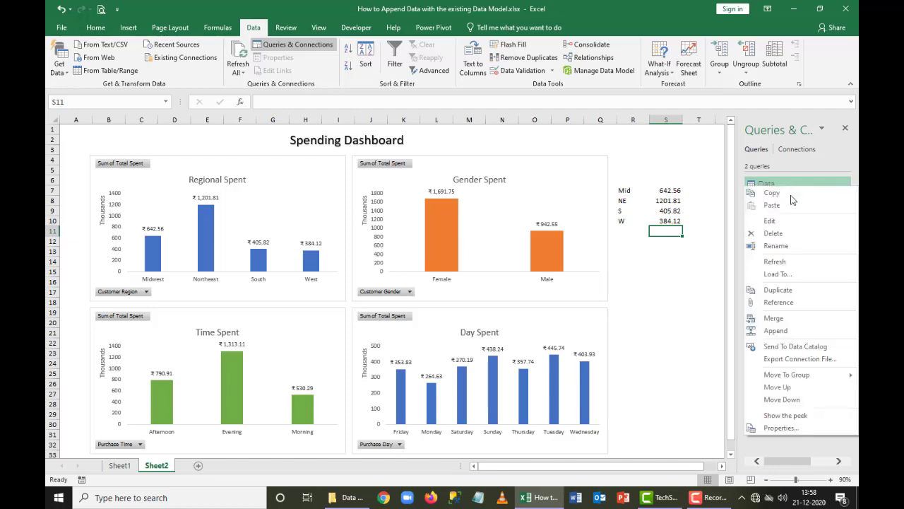
pyautogui.click(784, 224)
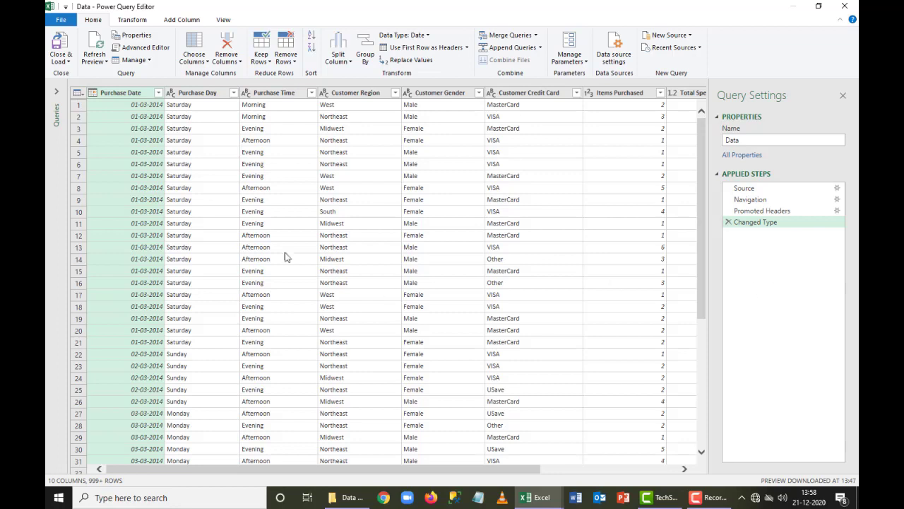
pyautogui.click(541, 48)
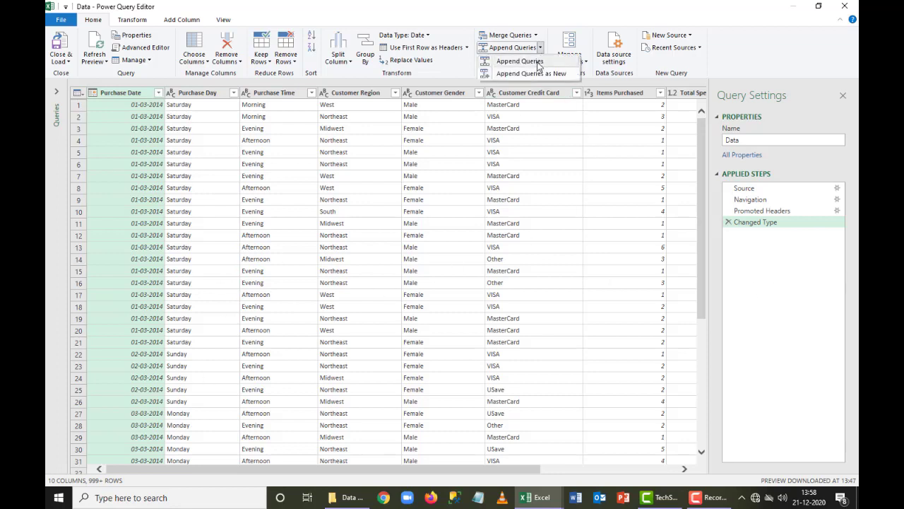
pyautogui.click(537, 64)
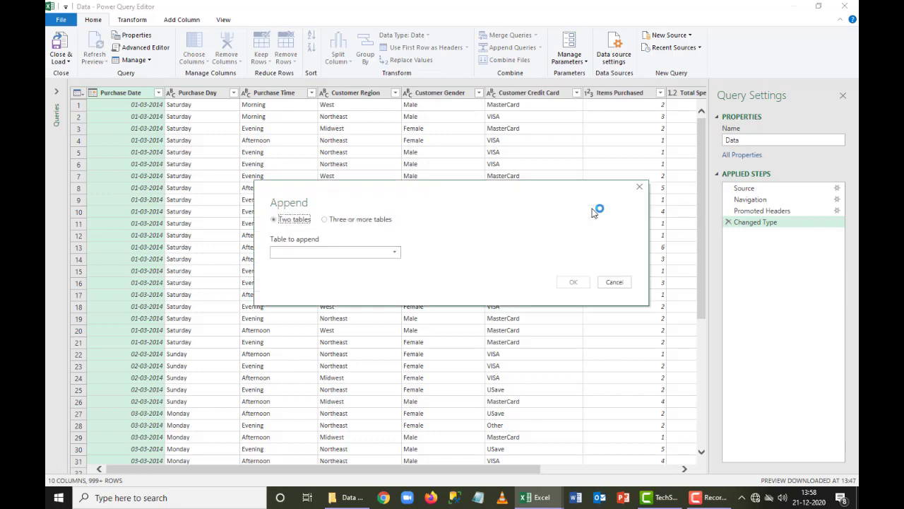
pyautogui.click(334, 222)
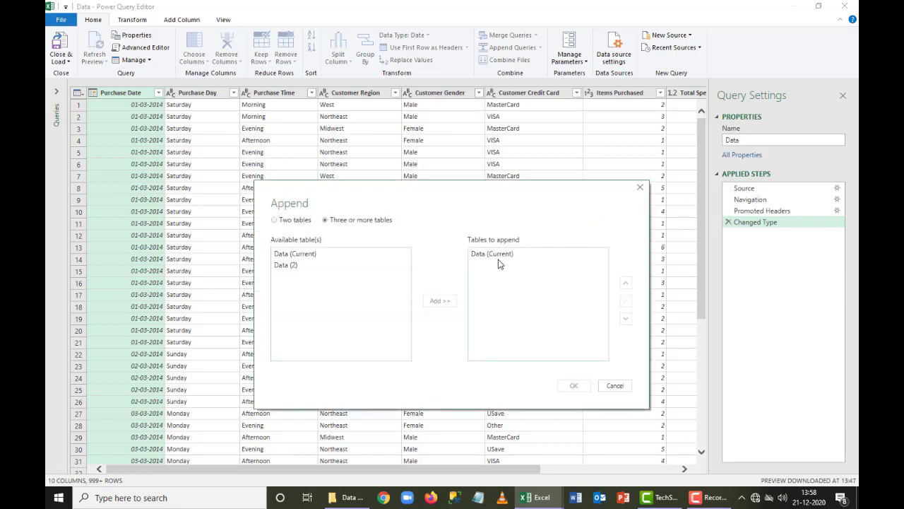
pyautogui.click(289, 267)
pyautogui.click(441, 301)
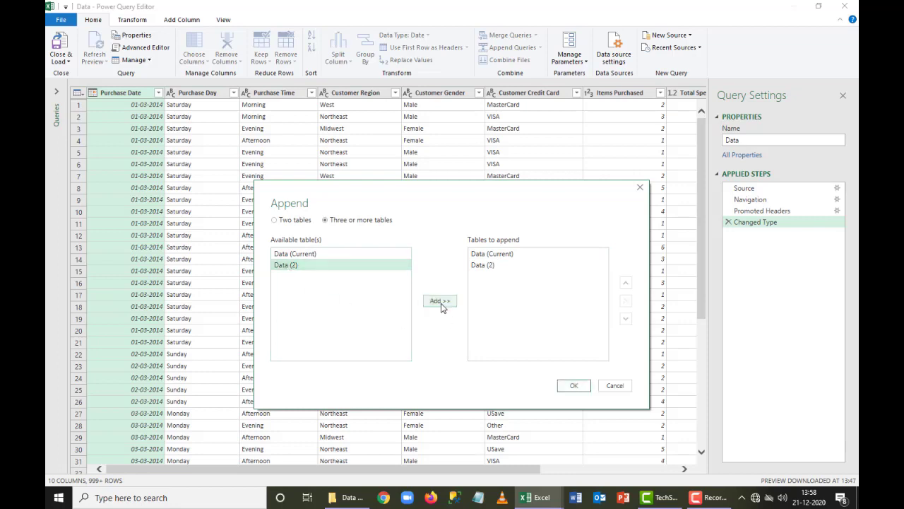
pyautogui.click(576, 387)
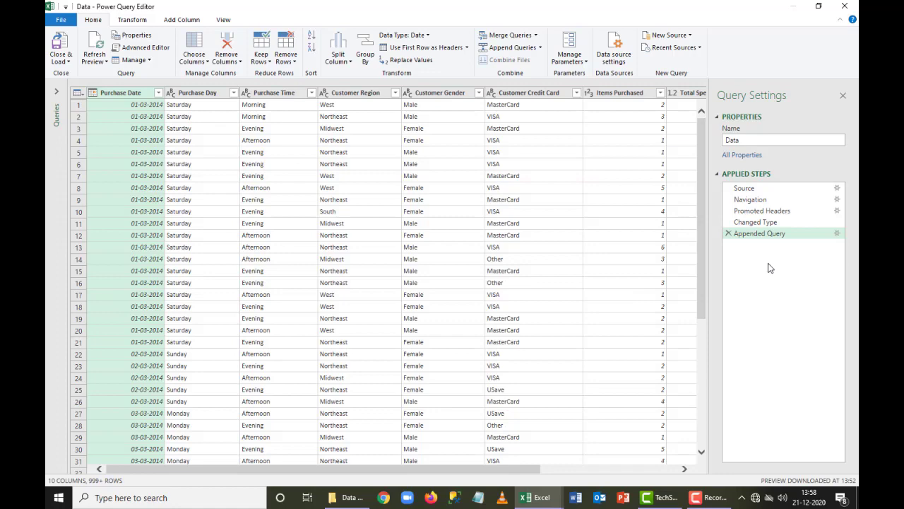
pyautogui.click(60, 44)
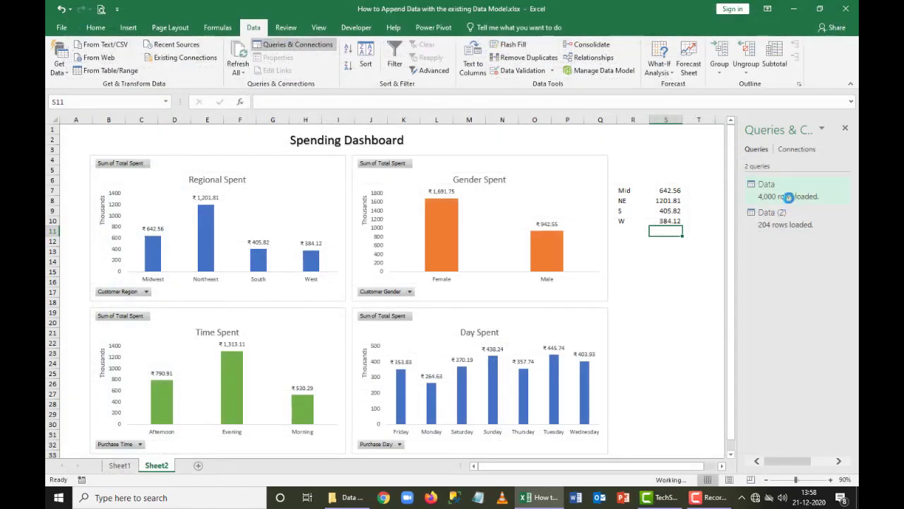
# Check the loaded row counts of the Data and Data (2) queries against the refreshed dashboard
pyautogui.moveTo(782, 248)
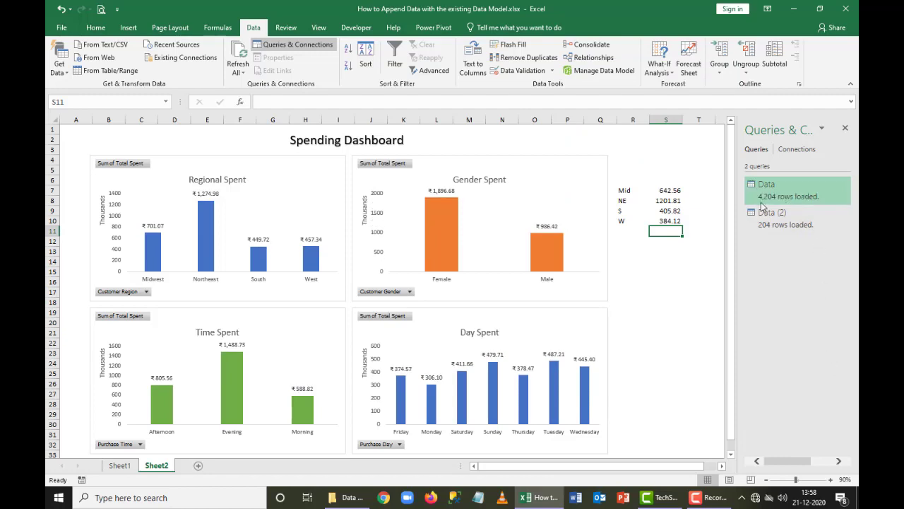
pyautogui.moveTo(765, 203)
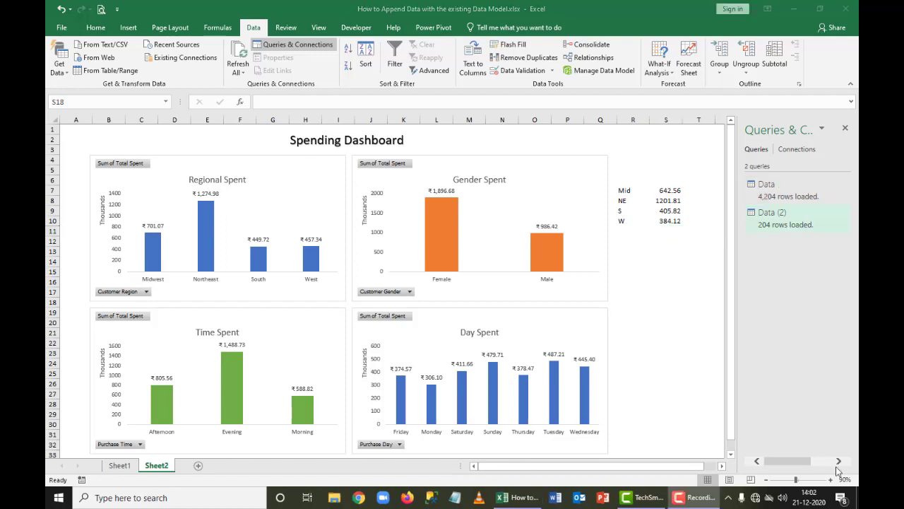
pyautogui.click(786, 219)
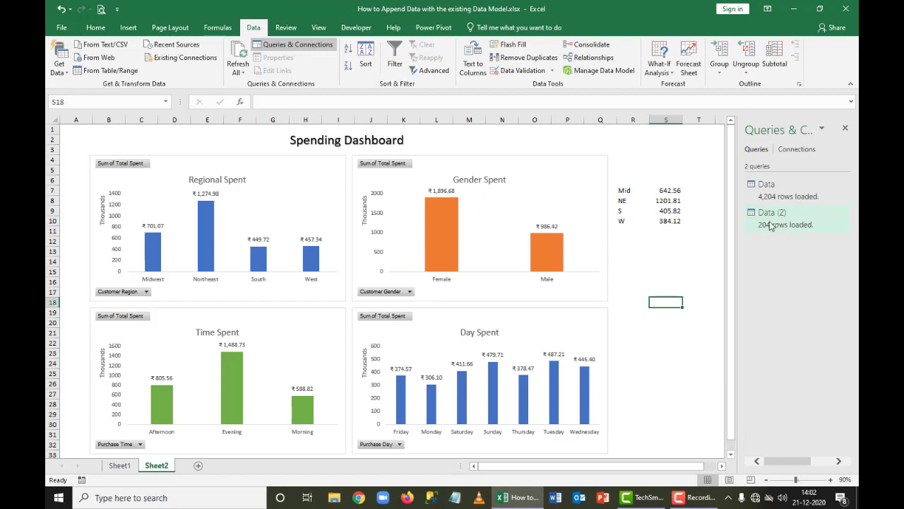
pyautogui.moveTo(771, 192)
pyautogui.moveTo(787, 234)
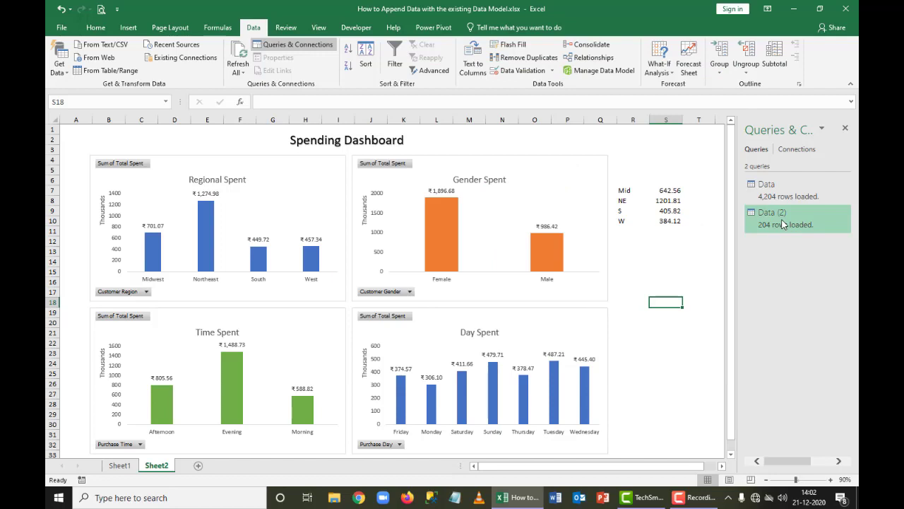
# Open the workbook's data model in Power Pivot and view the Data_2 table
pyautogui.click(433, 28)
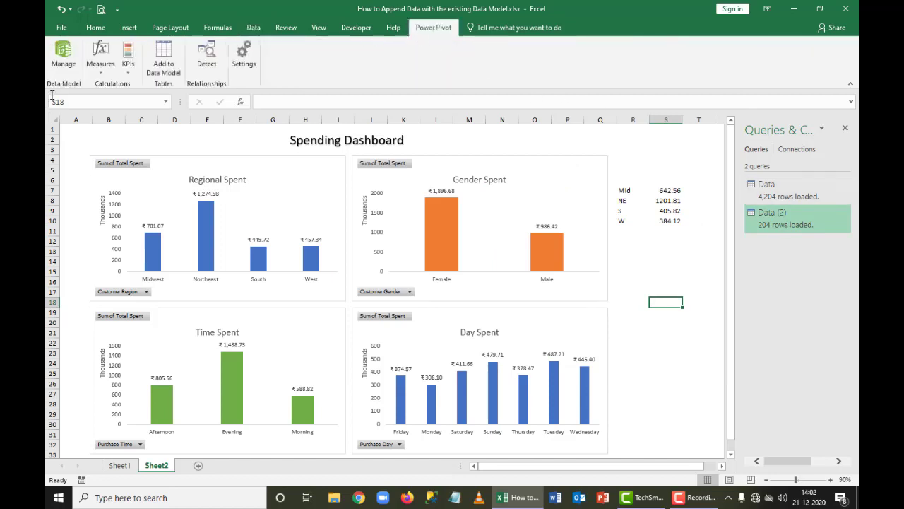
pyautogui.click(65, 60)
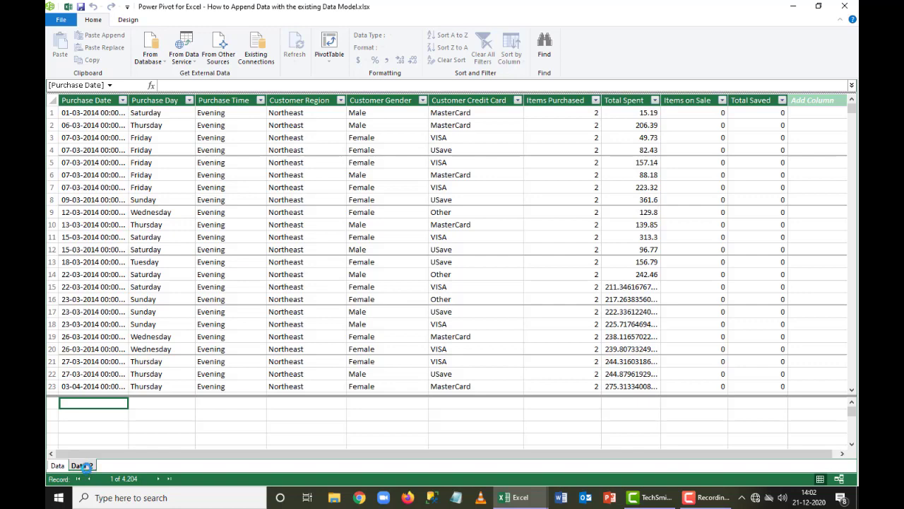
pyautogui.click(84, 466)
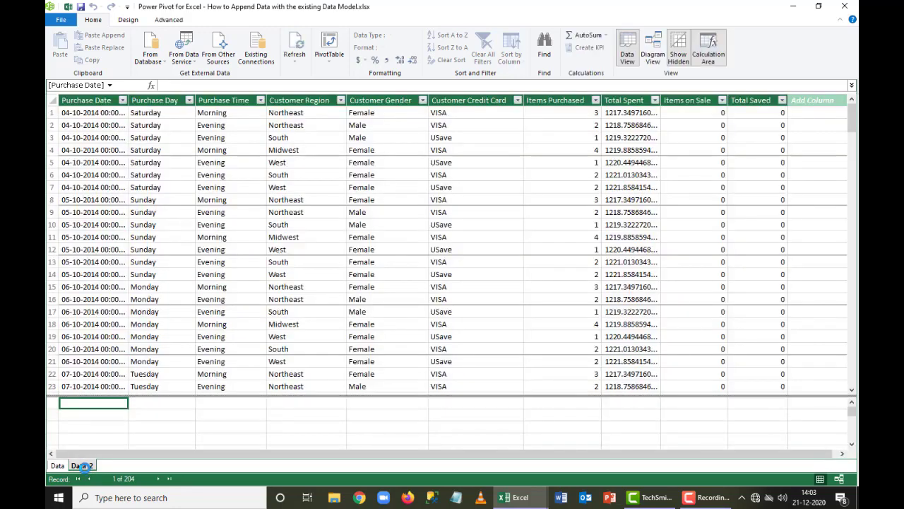
# Try to rename the Data_2 table as Updated in Power Pivot, and return to the workbook
pyautogui.rightClick(85, 466)
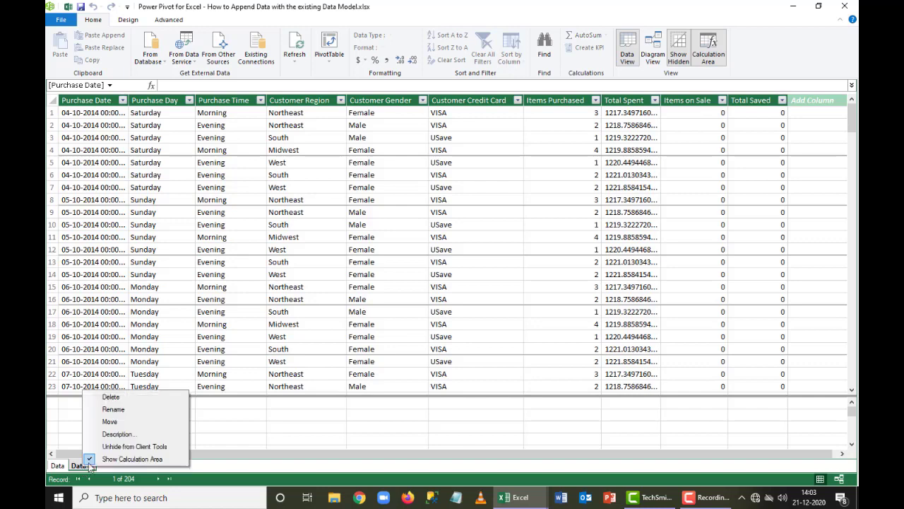
pyautogui.click(114, 410)
pyautogui.press('BackSpace')
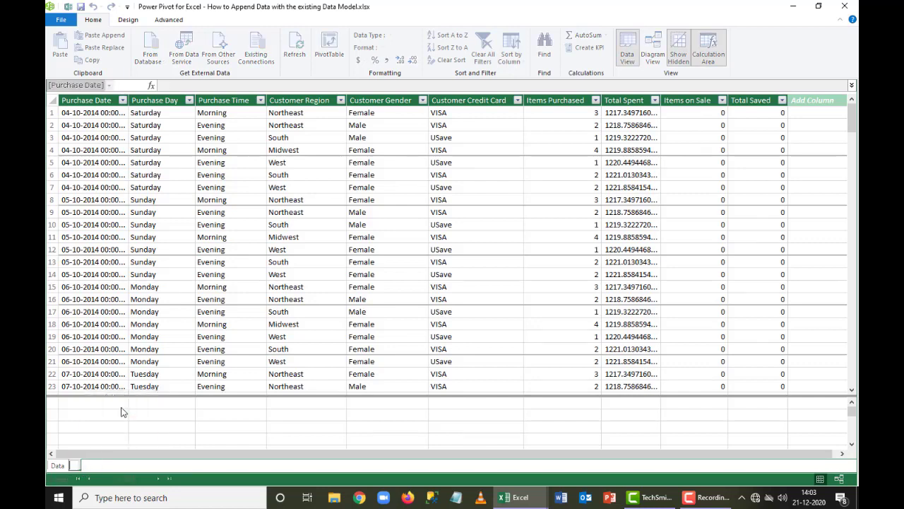
pyautogui.write('Updated')
pyautogui.press('Return')
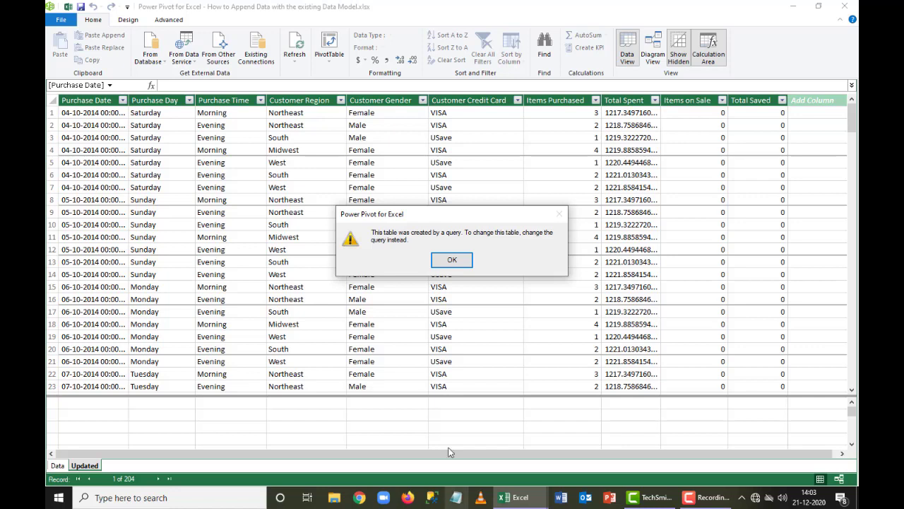
pyautogui.click(456, 261)
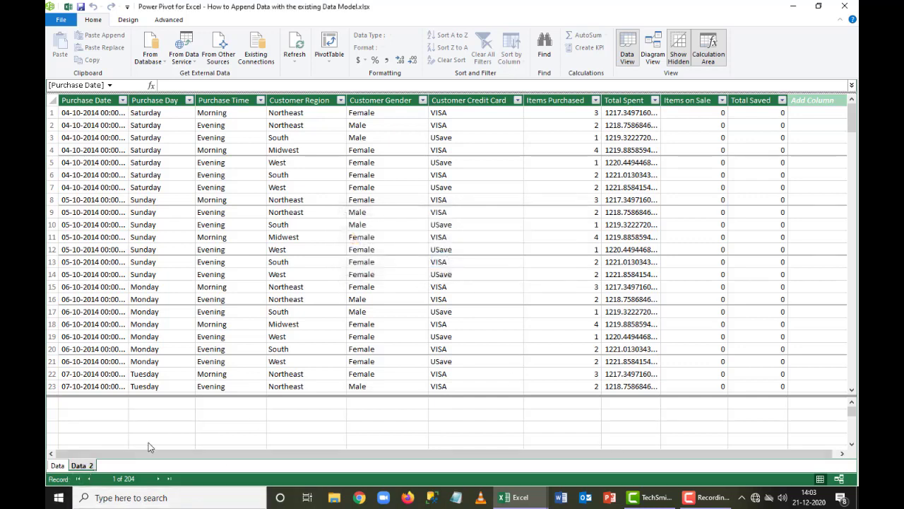
pyautogui.click(845, 9)
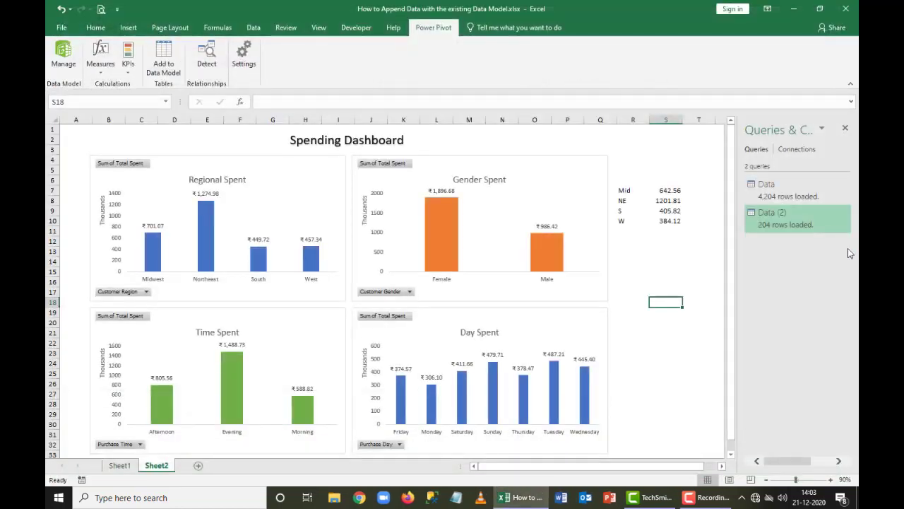
# Rename the Data (2) query as Updates and accept recreating its Data Model table
pyautogui.rightClick(800, 222)
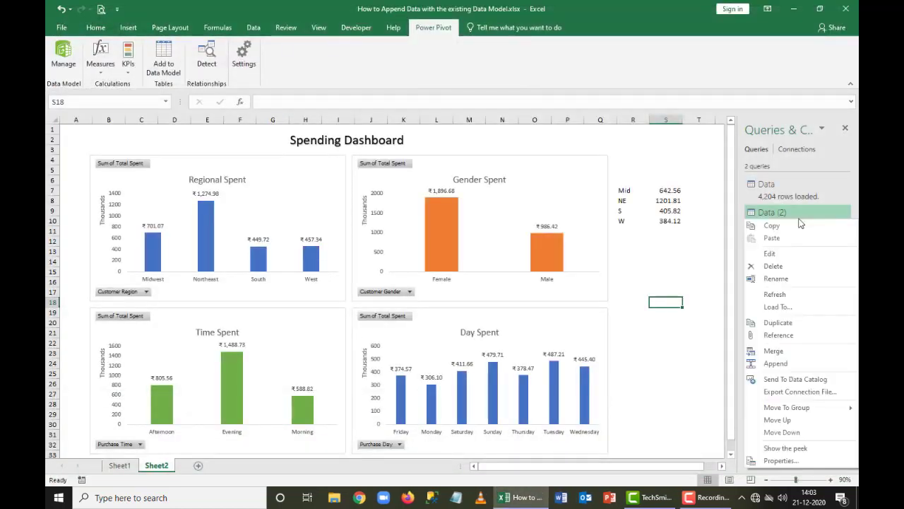
pyautogui.click(776, 279)
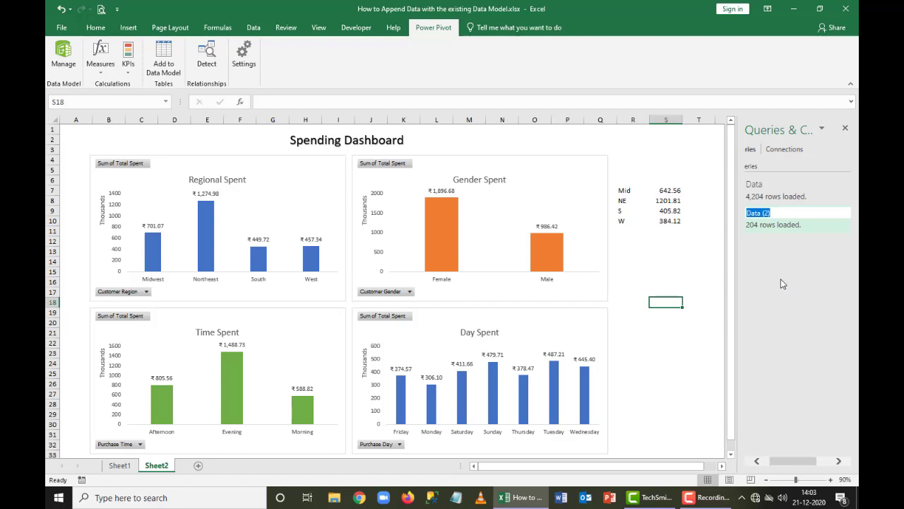
pyautogui.press('BackSpace')
pyautogui.write('Updates')
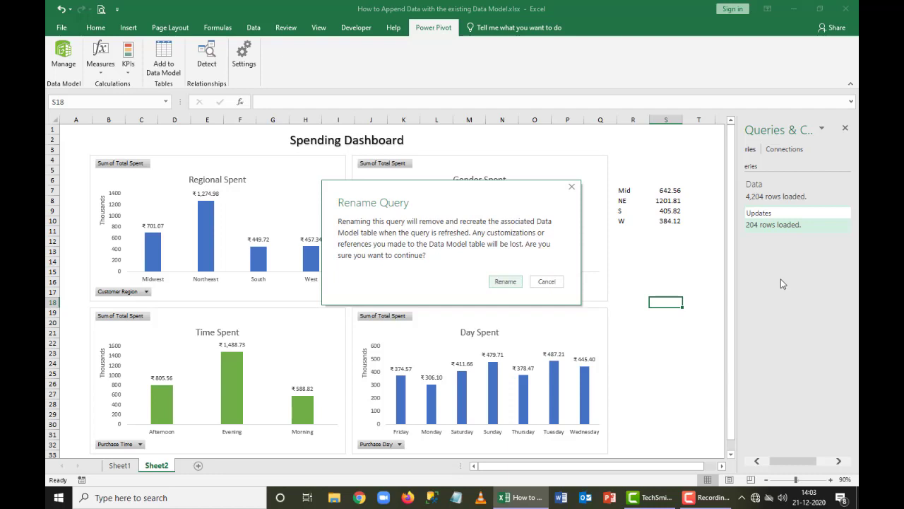
pyautogui.click(505, 282)
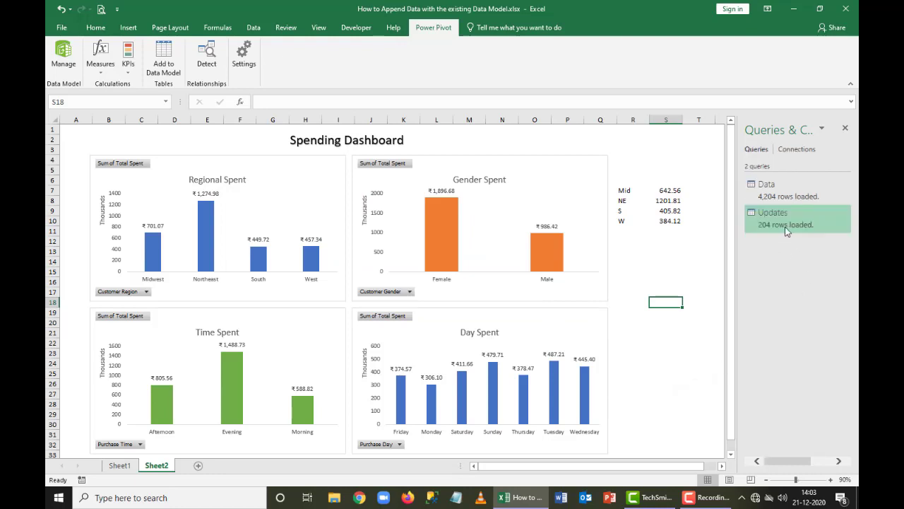
# Examine the Data query's preview, including its load status and data sources
pyautogui.moveTo(789, 229)
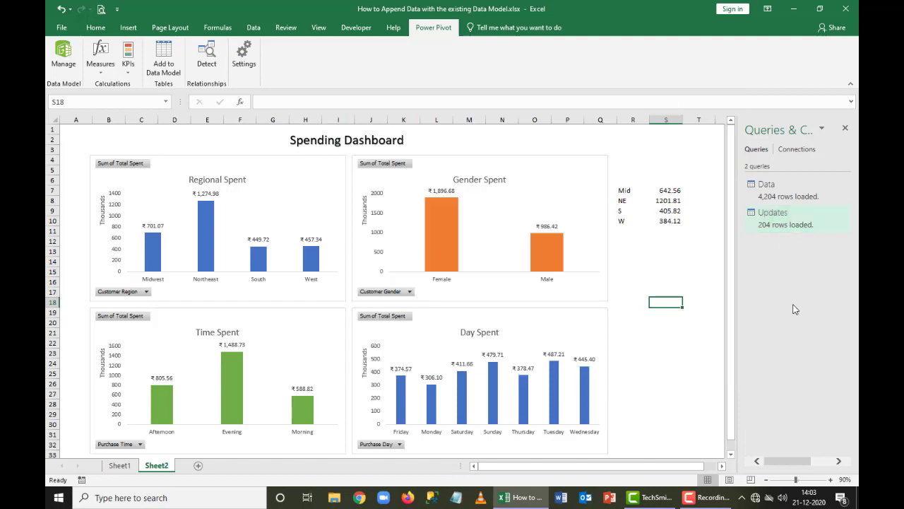
pyautogui.click(784, 189)
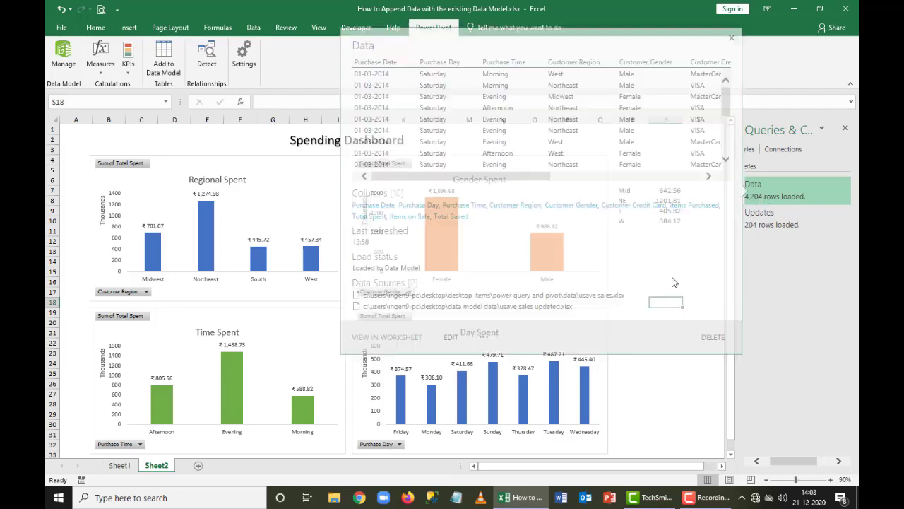
pyautogui.click(664, 401)
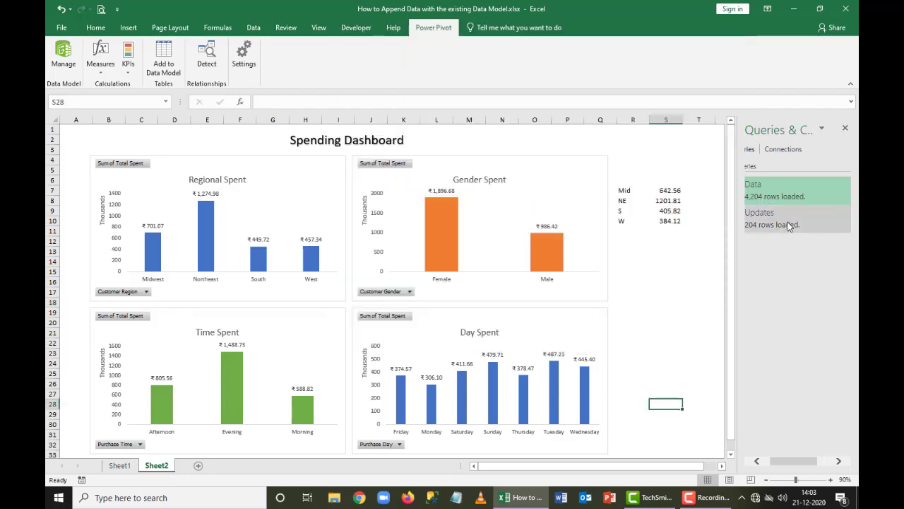
# Try to delete the Updates query from the workbook
pyautogui.click(789, 225)
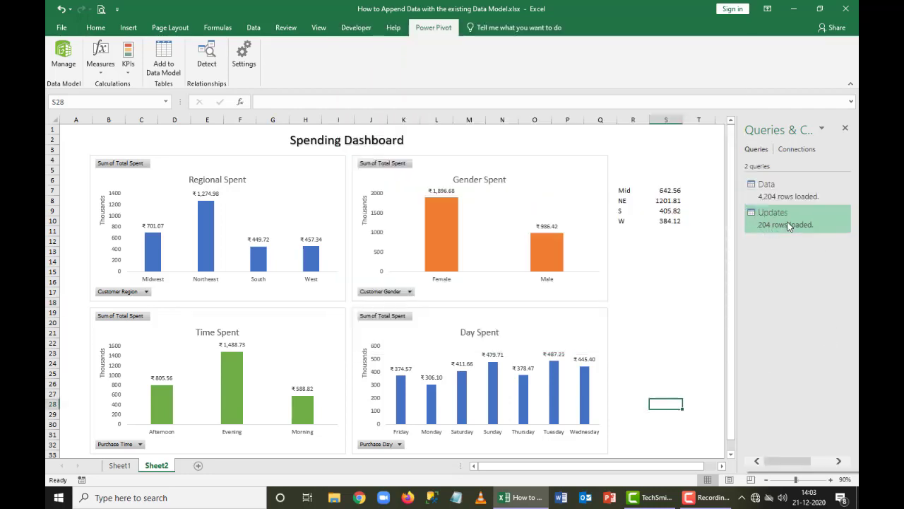
pyautogui.rightClick(789, 224)
pyautogui.click(780, 273)
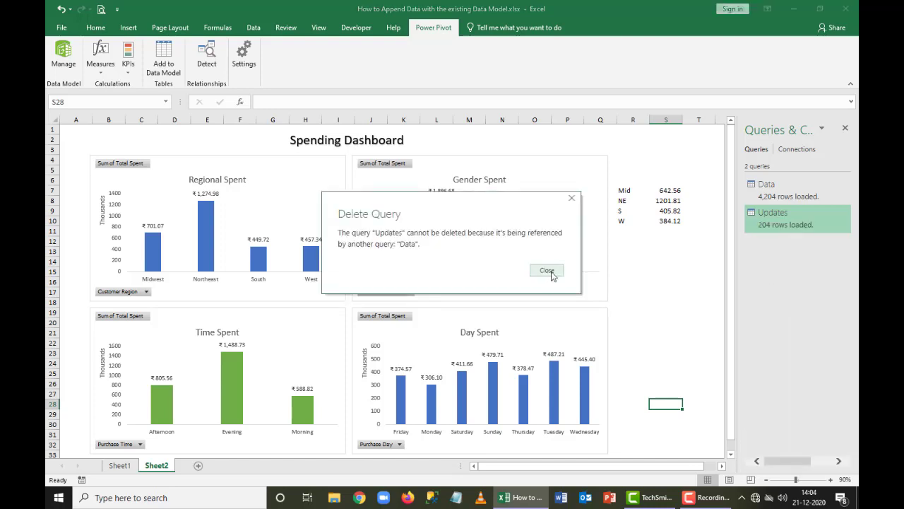
pyautogui.click(551, 274)
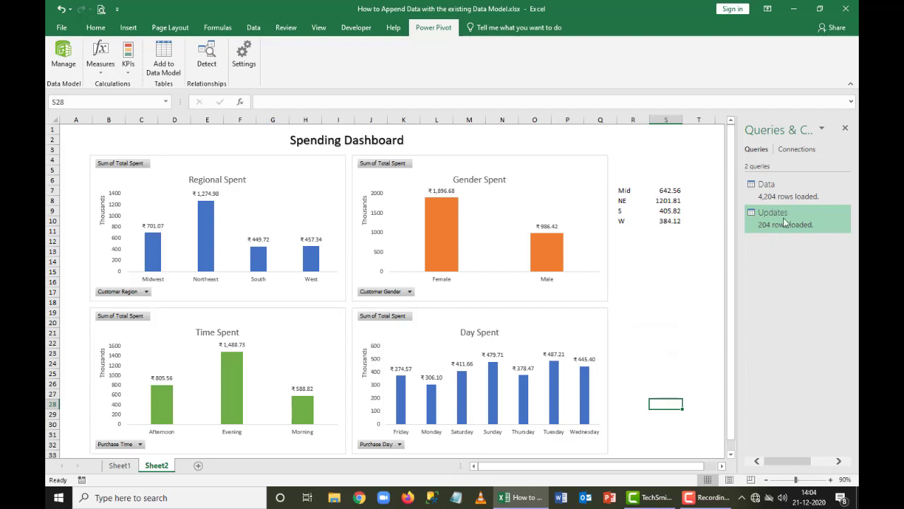
pyautogui.rightClick(749, 216)
pyautogui.click(780, 265)
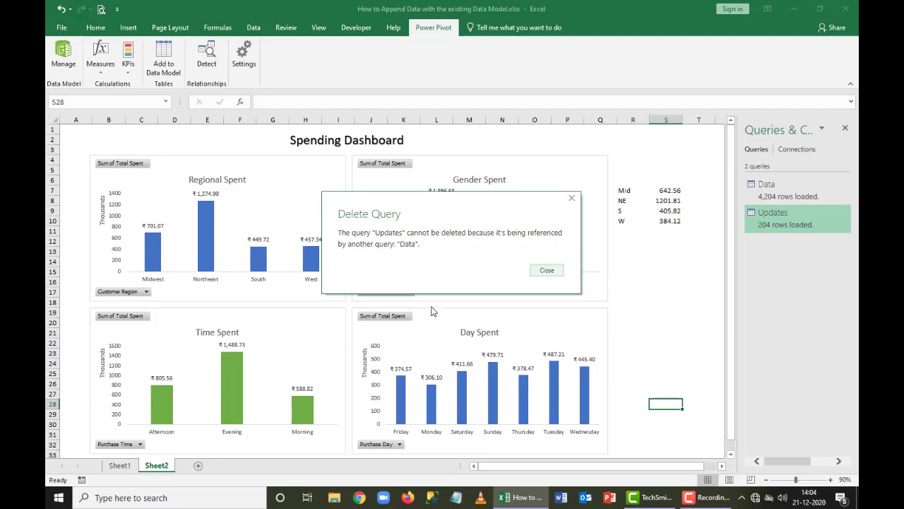
pyautogui.click(560, 277)
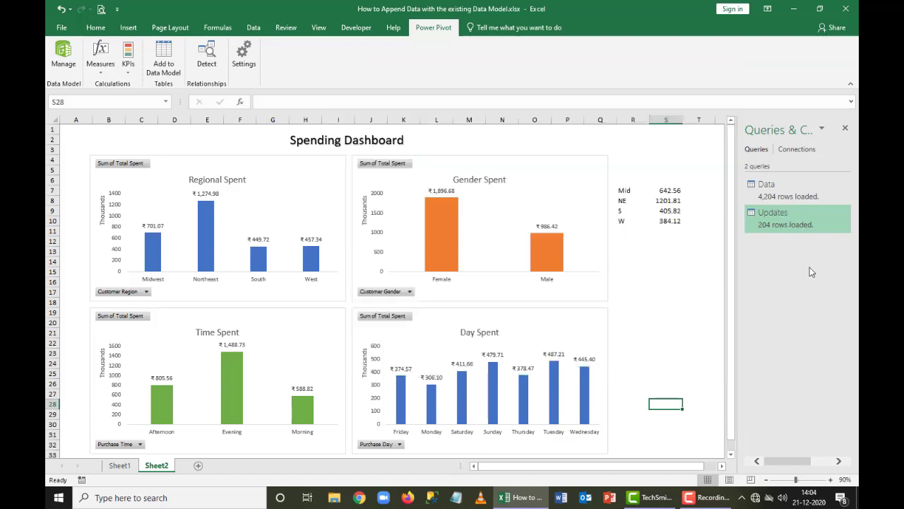
# Rename the Updates query as Updates 15-10-2014 and accept recreating its Data Model table
pyautogui.rightClick(807, 217)
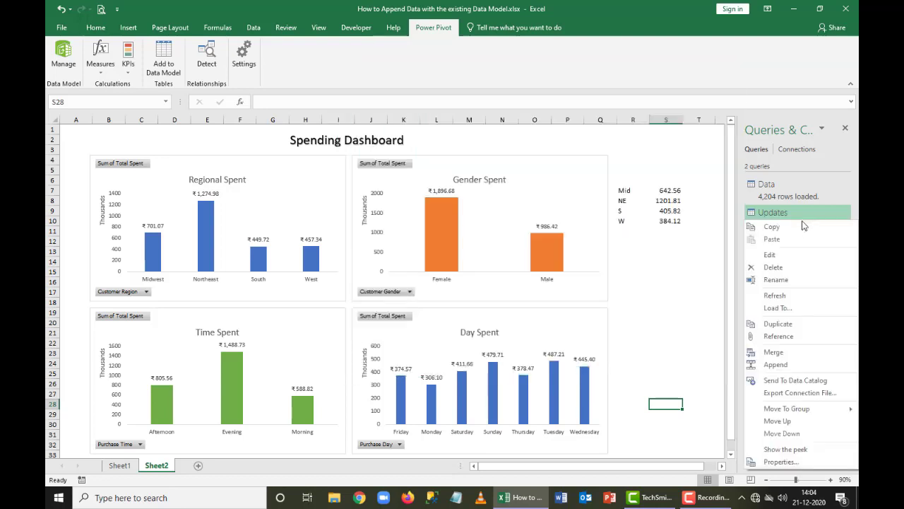
pyautogui.click(790, 280)
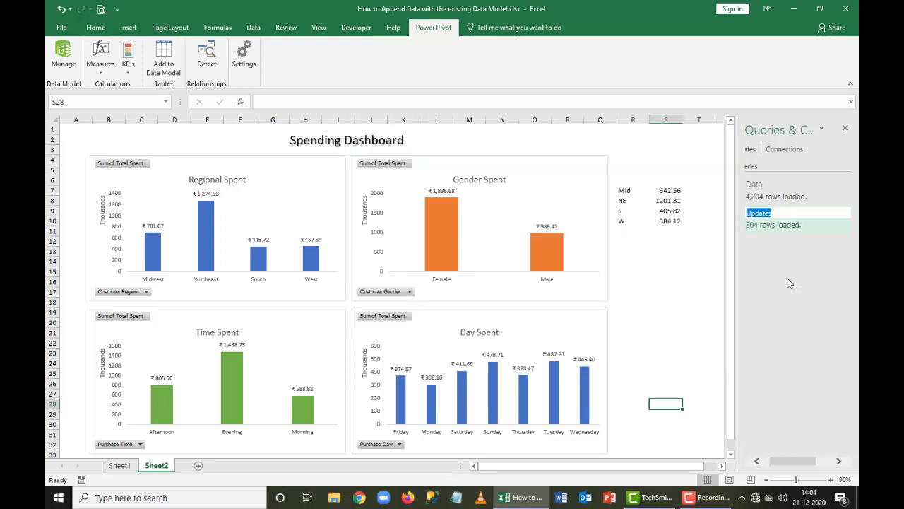
pyautogui.press('End')
pyautogui.write('15-10-2014')
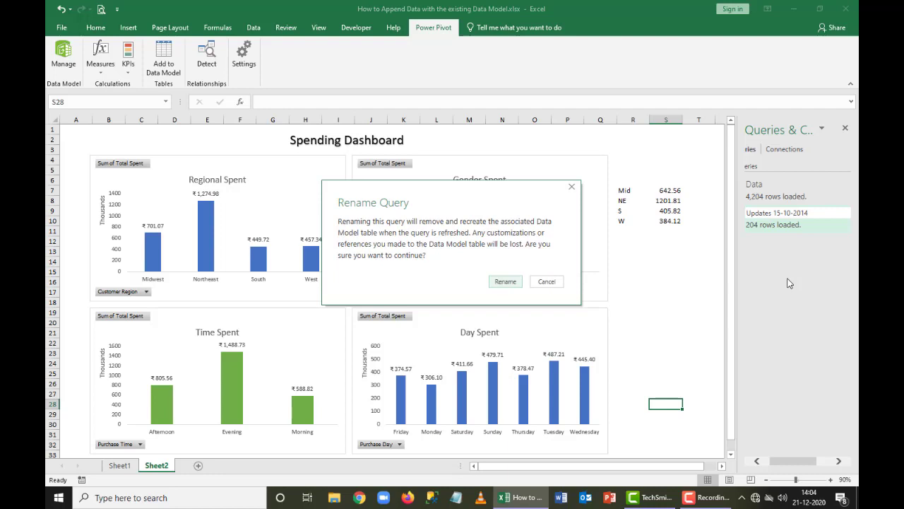
pyautogui.click(506, 281)
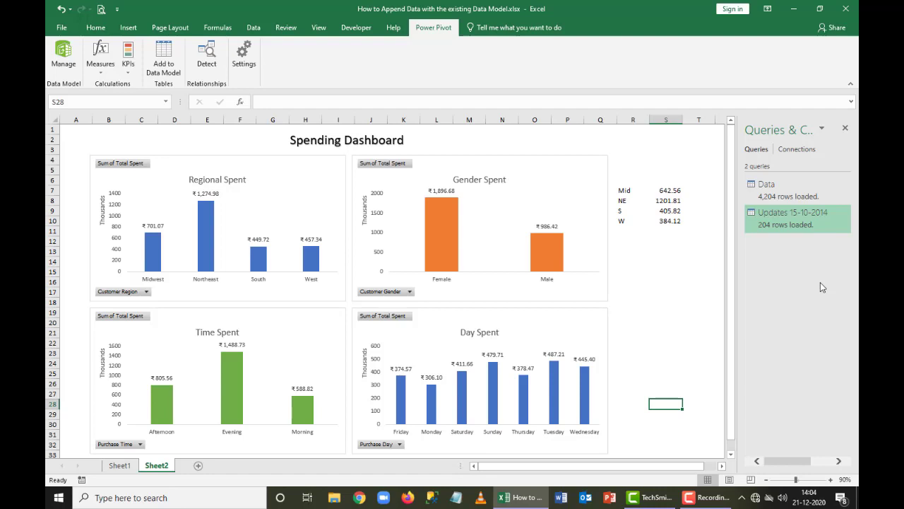
# Show Sheet1 and hide the workbook's list of queries and connections
pyautogui.click(119, 465)
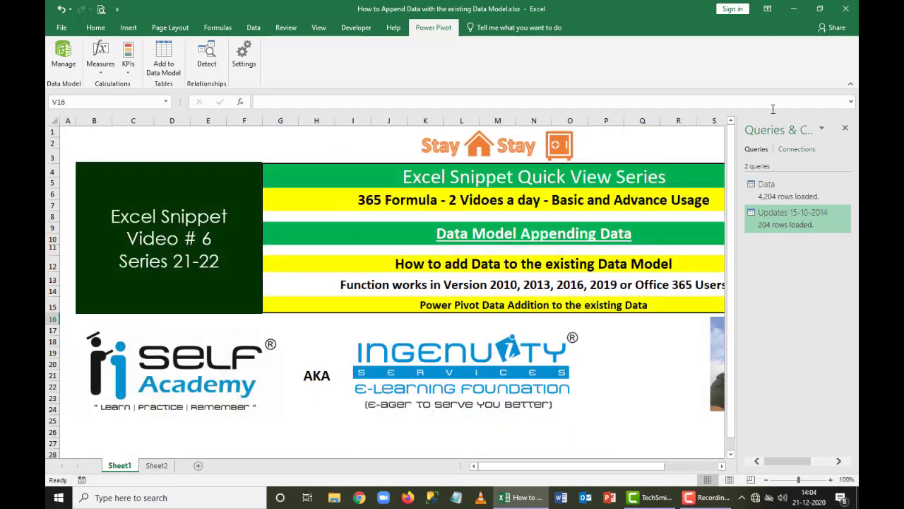
pyautogui.click(845, 128)
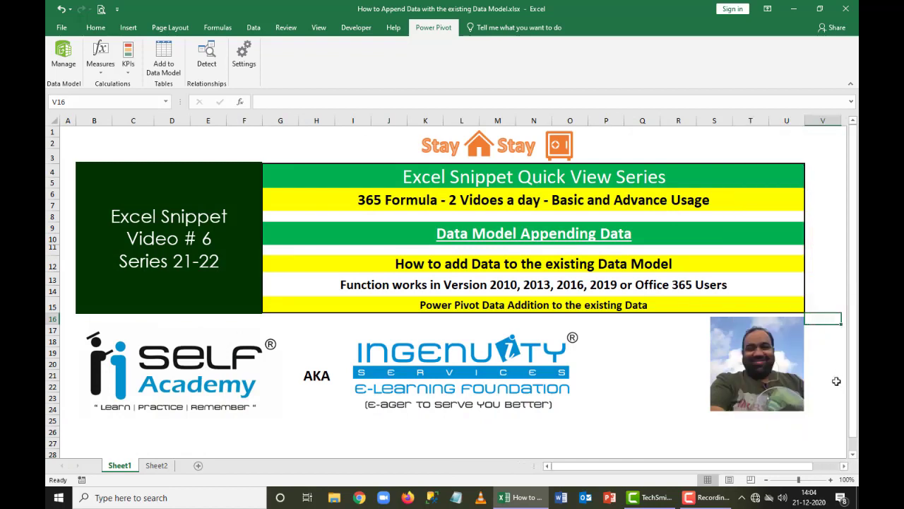